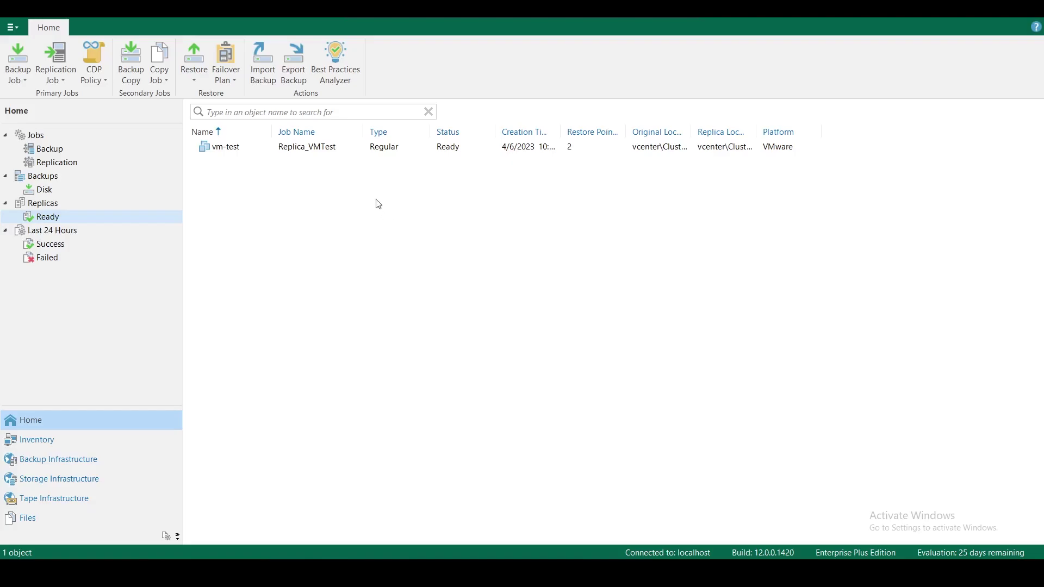
# Fail over vm-test to its replica immediately, using the listed restore point and leaving the reason empty.
pyautogui.rightClick(333, 148)
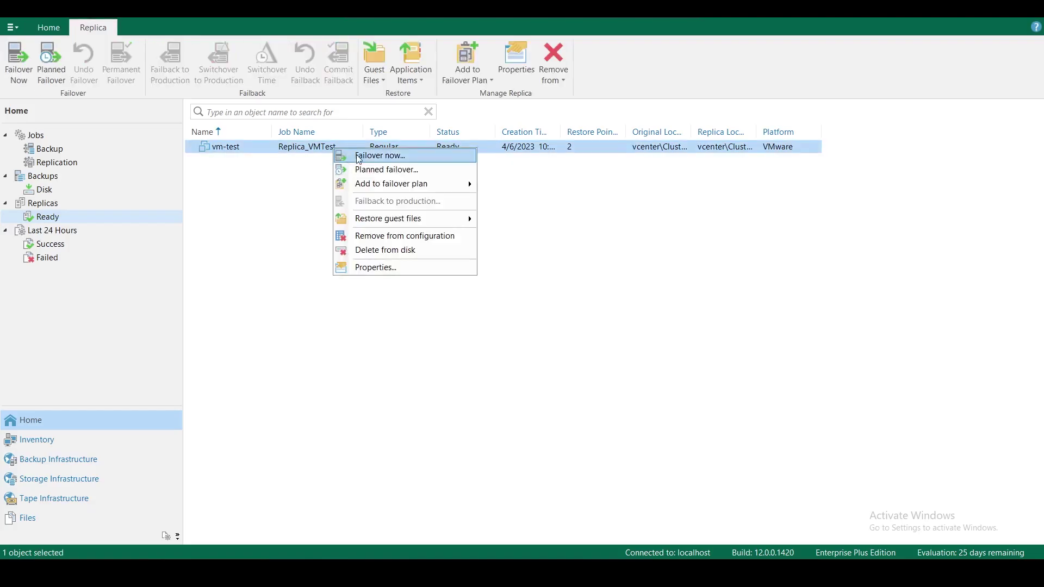
pyautogui.click(409, 156)
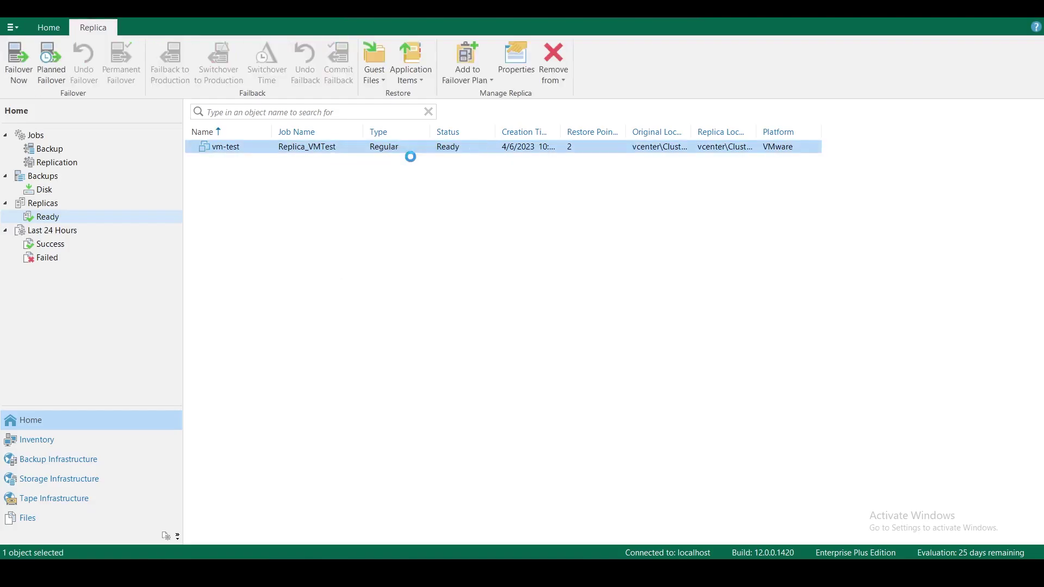
pyautogui.click(652, 491)
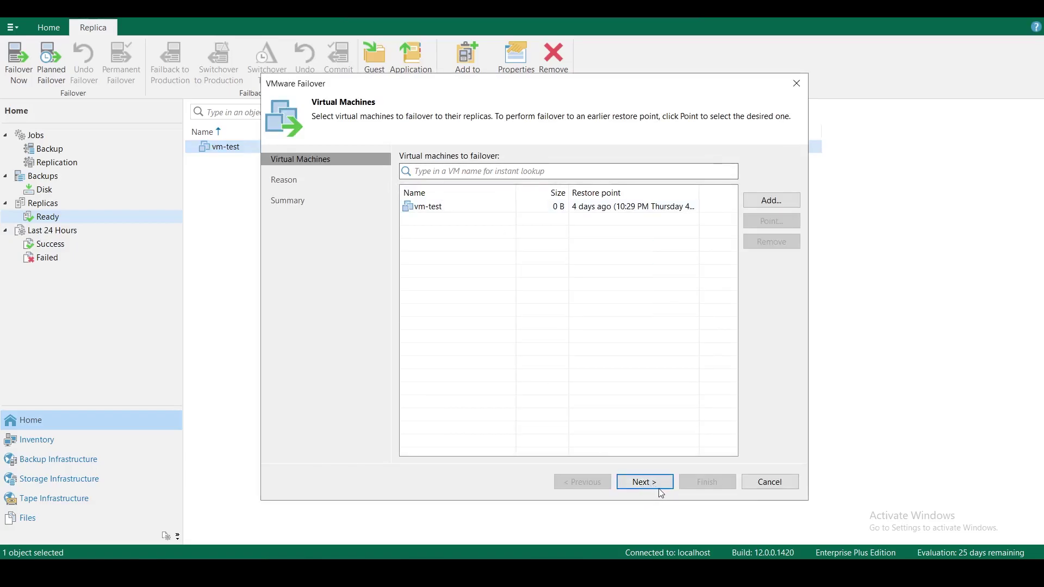
pyautogui.click(662, 481)
pyautogui.click(706, 482)
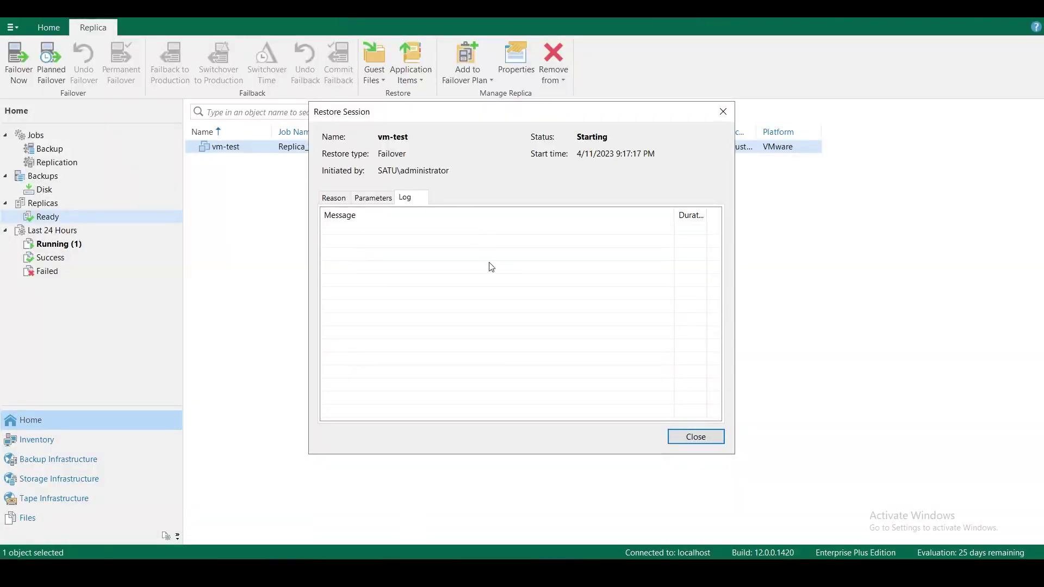
# Check the power state of vm-test_replica in the vSphere Client, closing the failover session window in Veeam in between.
pyautogui.click(381, 574)
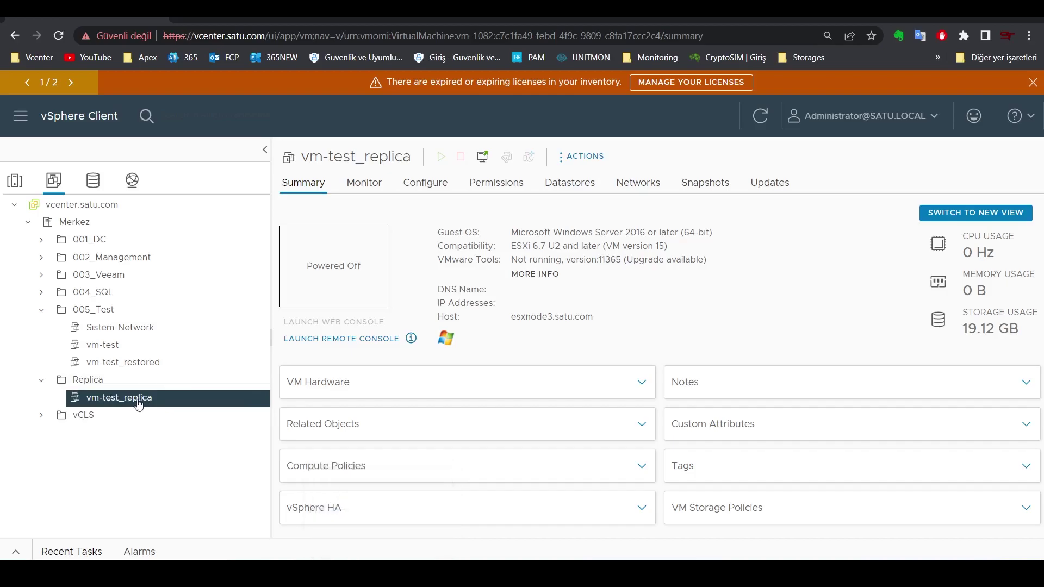
pyautogui.click(380, 574)
pyautogui.click(711, 432)
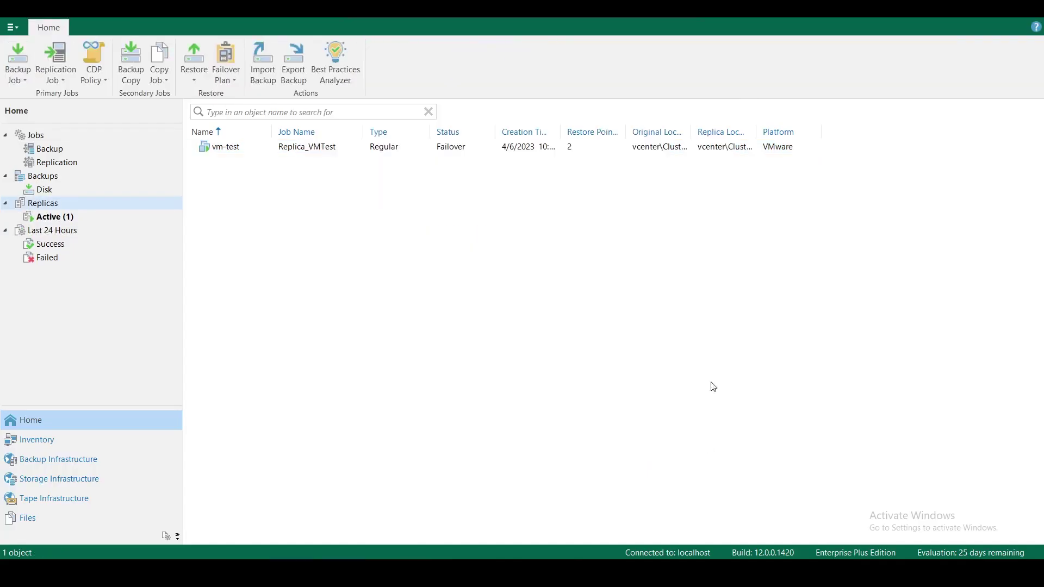
pyautogui.click(651, 18)
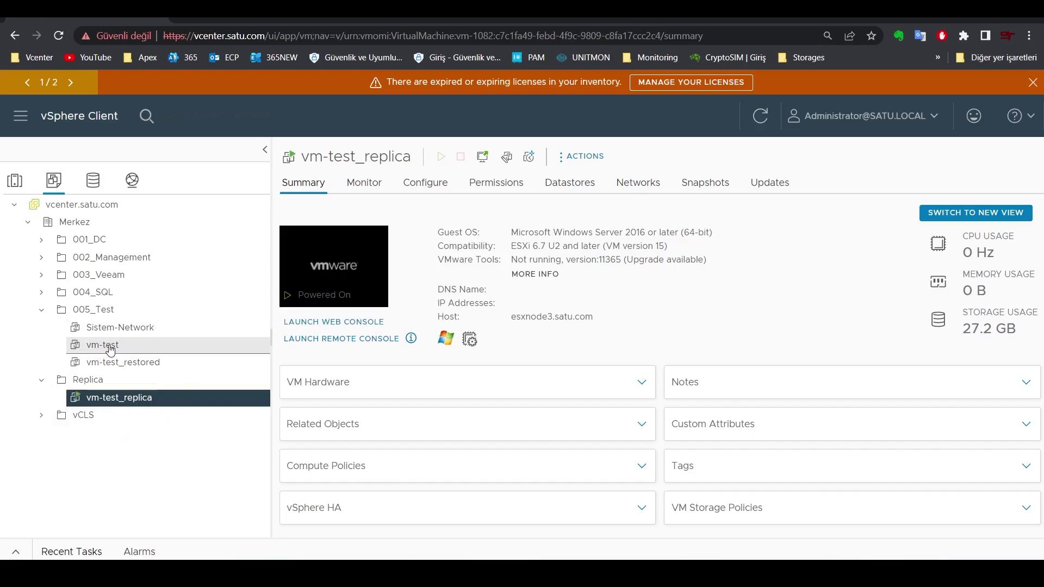
pyautogui.moveTo(380, 574)
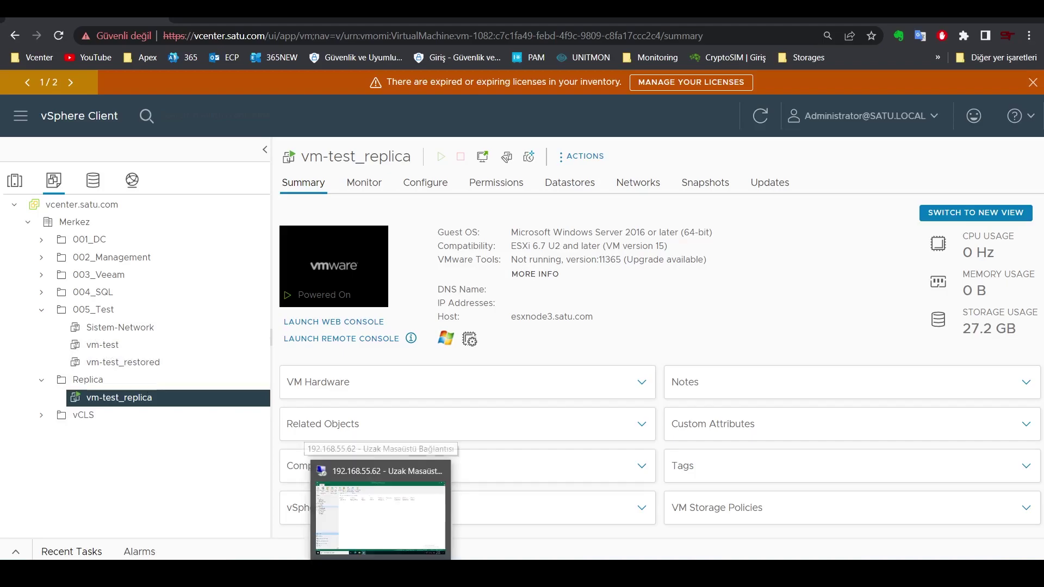
pyautogui.click(381, 517)
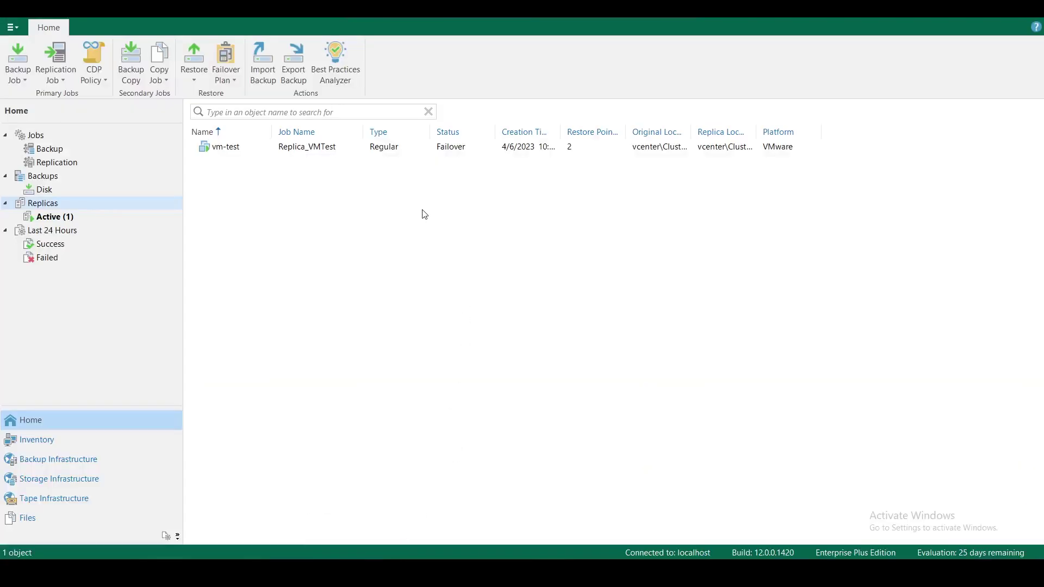
# Begin a failback to production for vm-test with the destination "Failback to the original VM restored in a different location", checking vm-test in vSphere.
pyautogui.rightClick(385, 150)
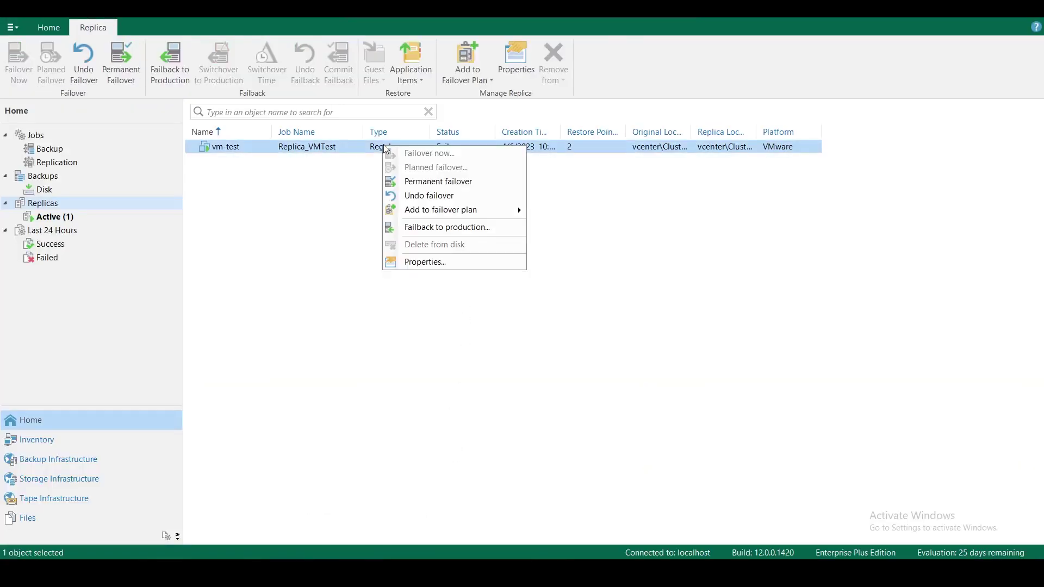
pyautogui.click(413, 288)
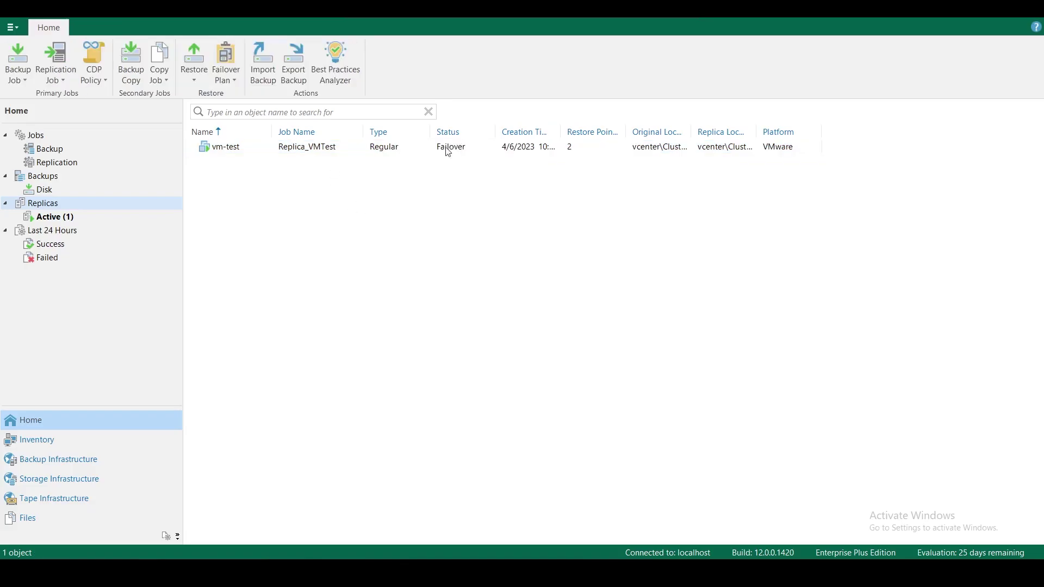
pyautogui.click(380, 150)
pyautogui.rightClick(380, 150)
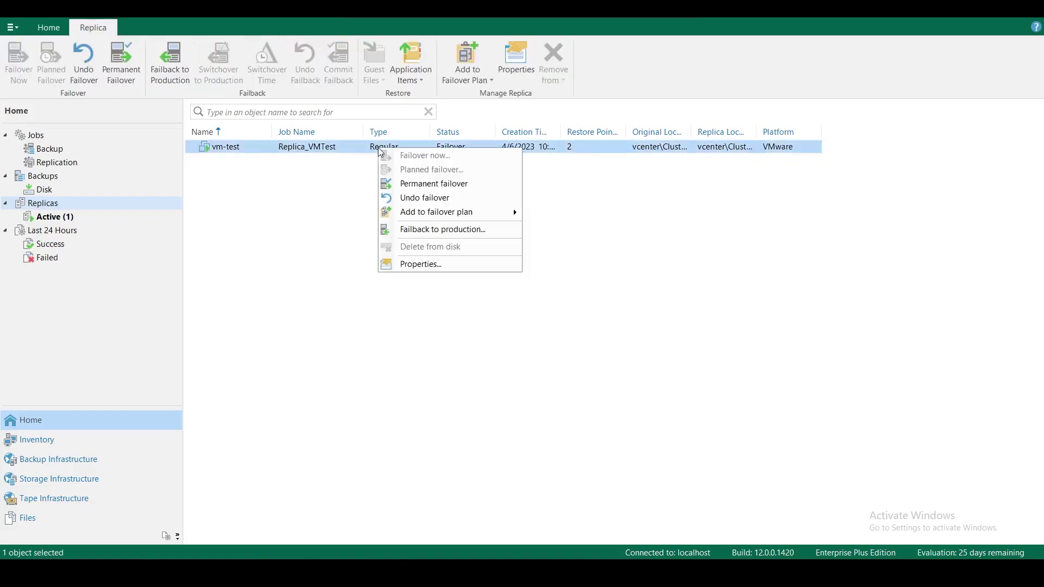
pyautogui.click(448, 228)
pyautogui.click(633, 475)
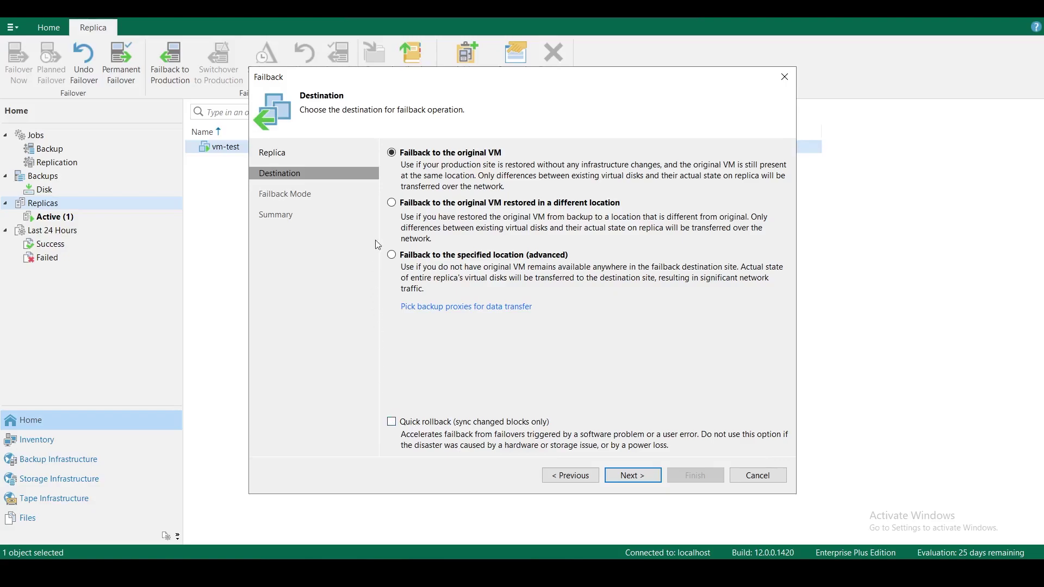
pyautogui.click(395, 205)
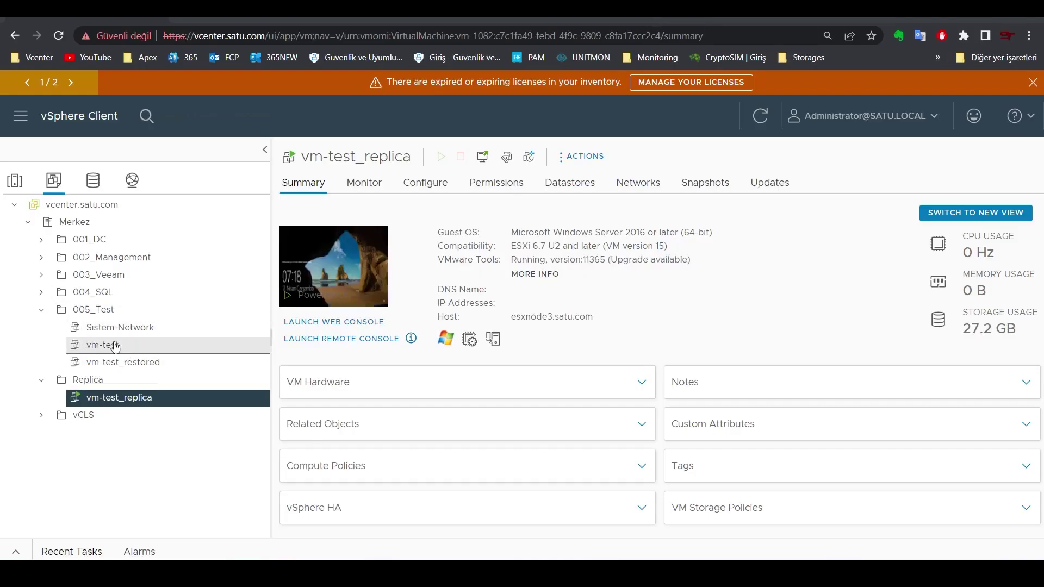
pyautogui.click(126, 347)
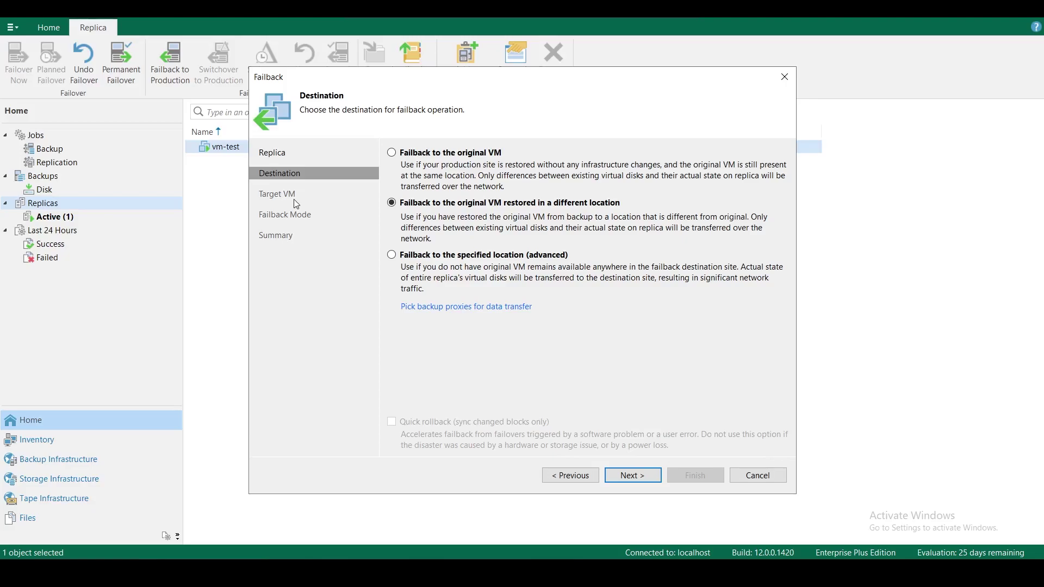
pyautogui.click(641, 476)
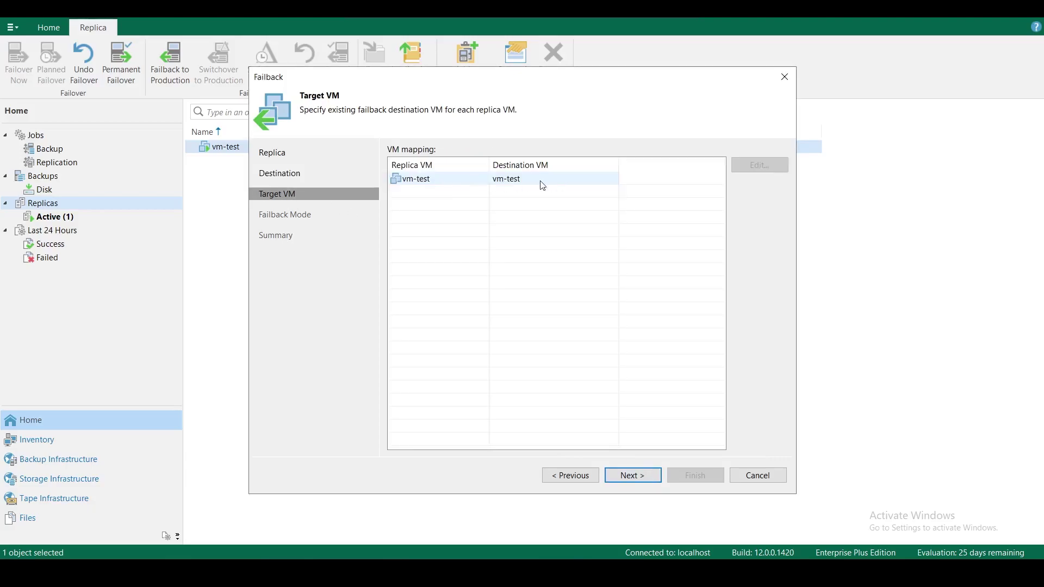
pyautogui.click(420, 184)
pyautogui.click(759, 165)
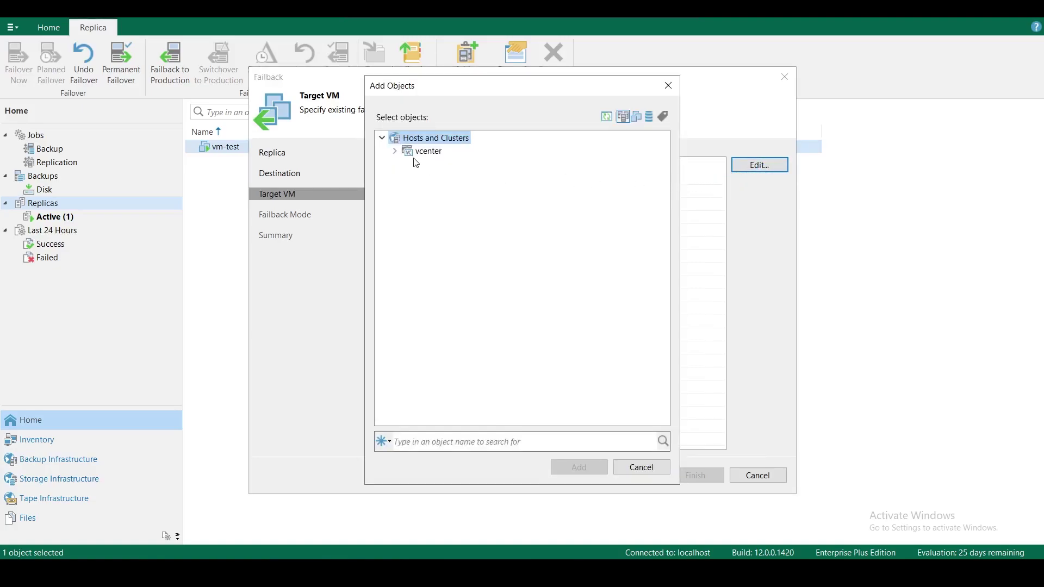
pyautogui.click(636, 122)
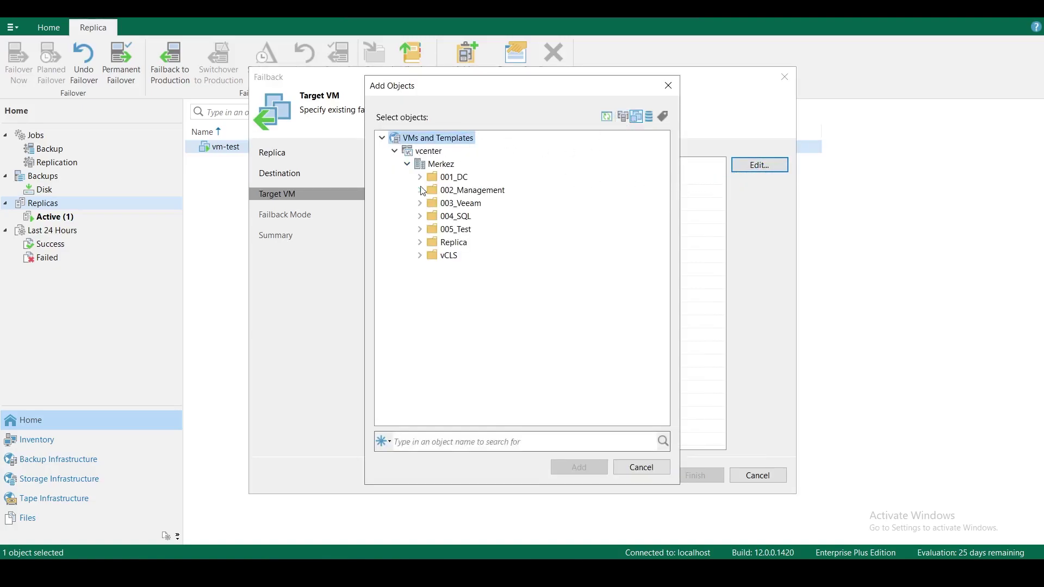
pyautogui.click(422, 190)
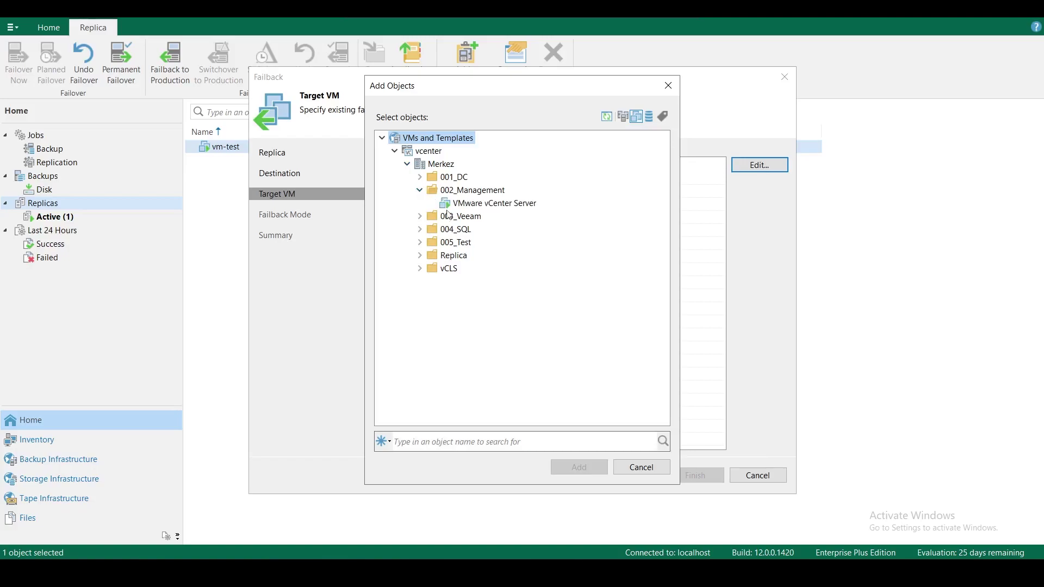
pyautogui.click(420, 229)
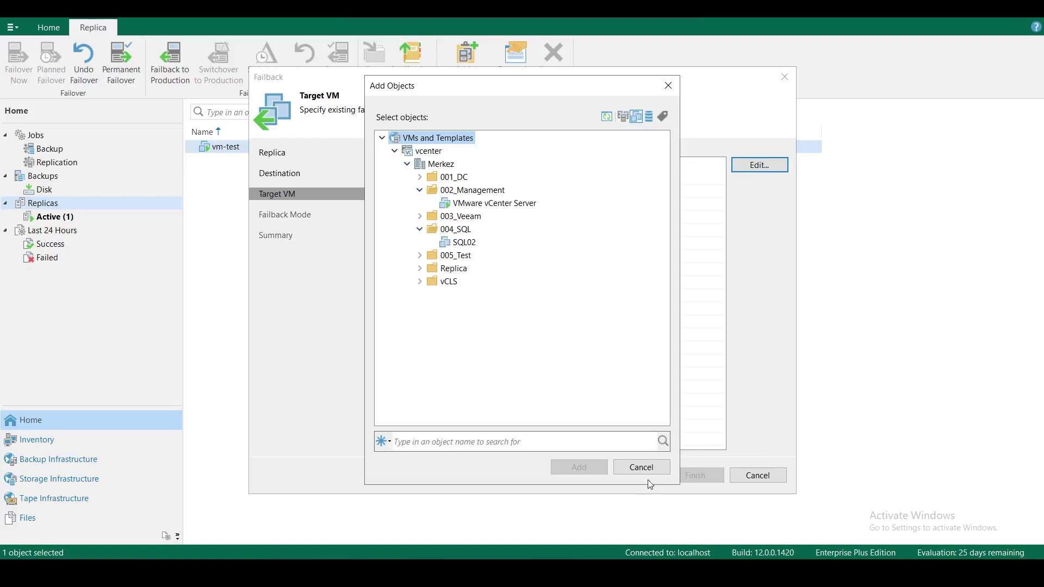
pyautogui.click(642, 467)
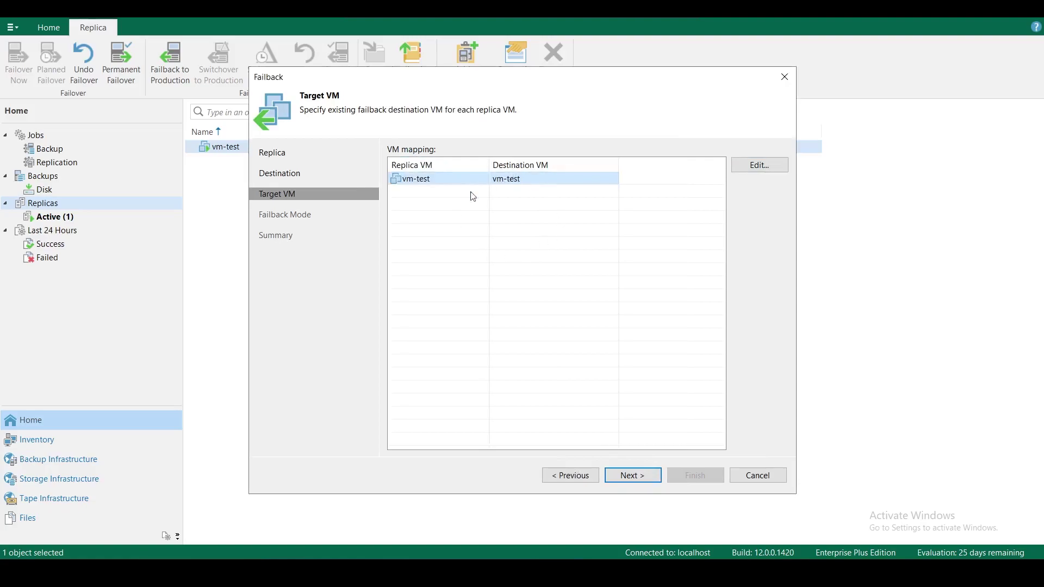
# Accept vm-test as the destination VM and set the failback mode to Auto after trying Scheduled and Manual.
pyautogui.click(640, 477)
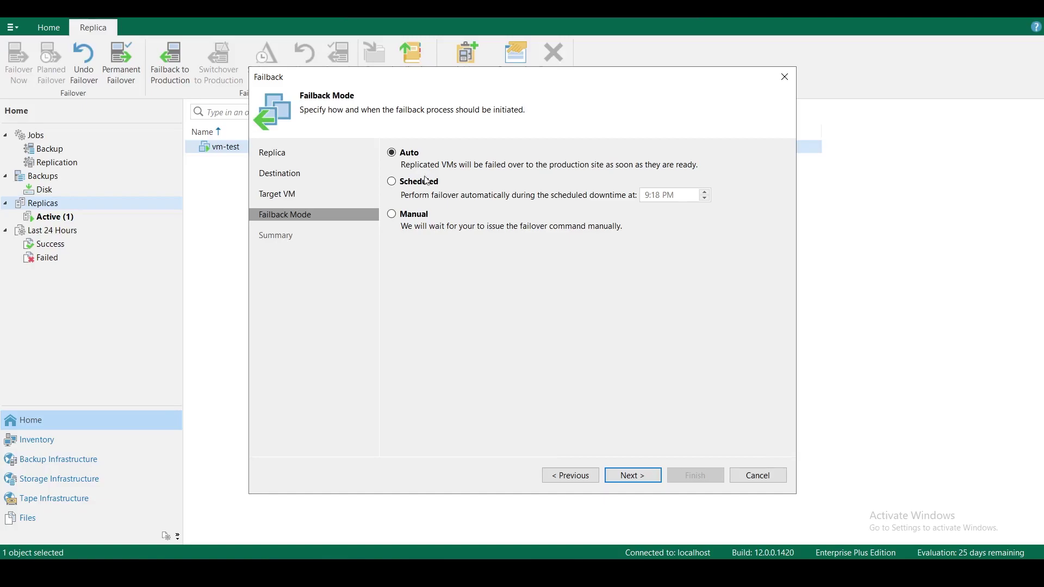
pyautogui.click(396, 183)
pyautogui.click(393, 215)
pyautogui.click(393, 182)
pyautogui.click(394, 154)
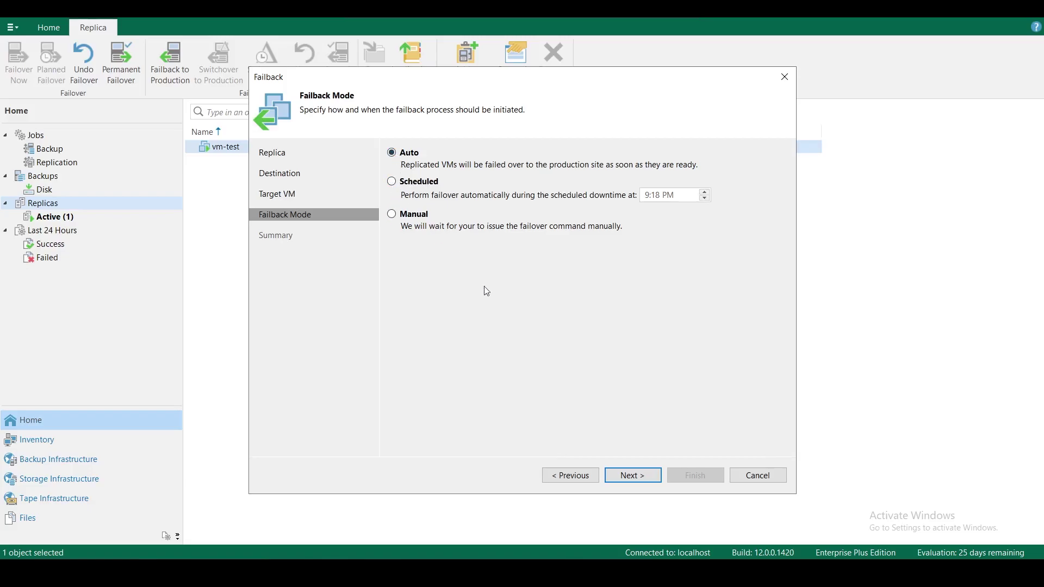
# Enable powering on the target VM after restoring and start the failback operation.
pyautogui.click(658, 482)
pyautogui.click(401, 429)
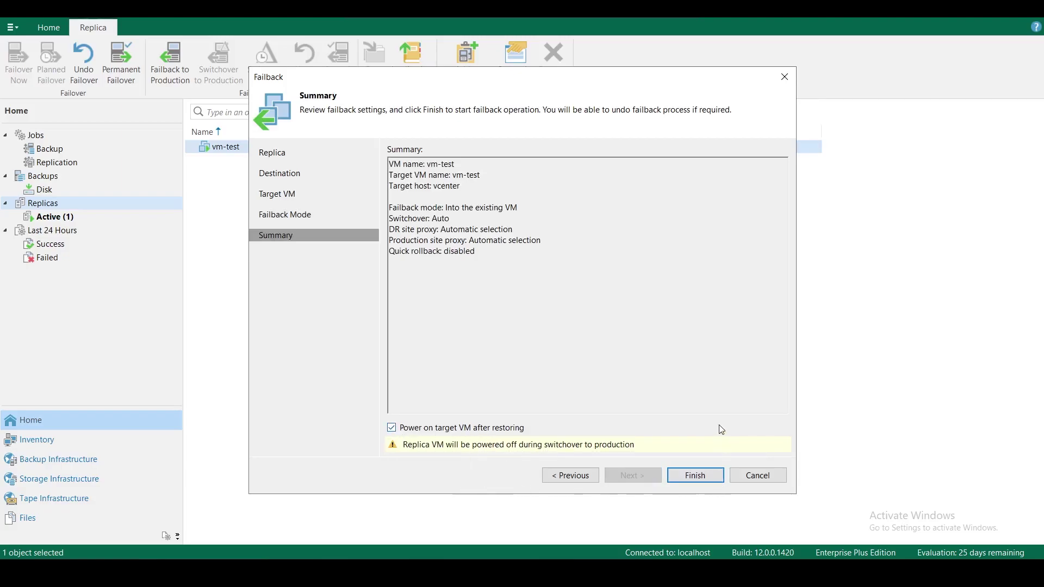
pyautogui.click(715, 479)
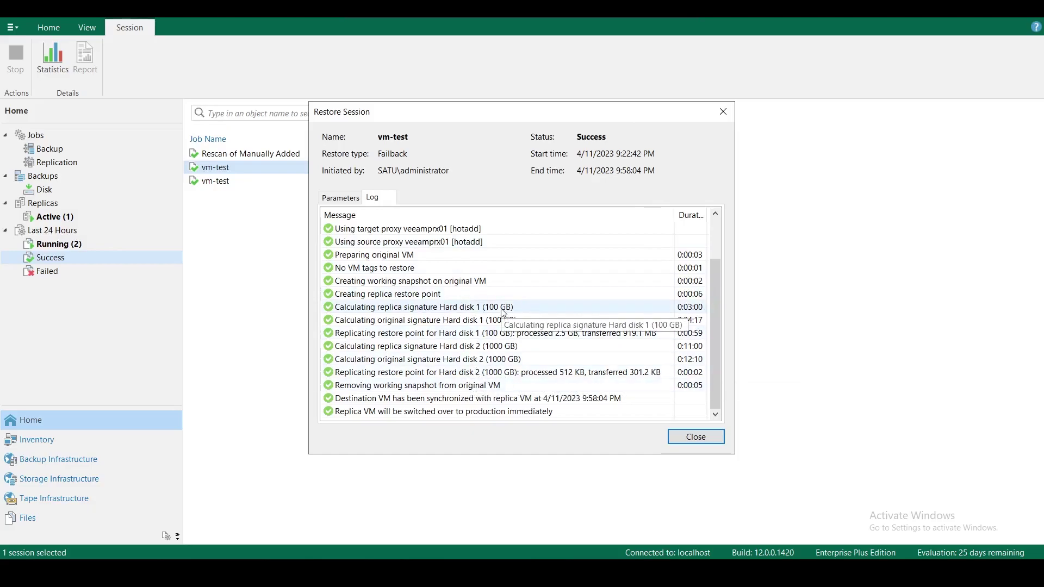
# Close the failback session log and examine the log of the vm-test Switch Replica To Production session.
pyautogui.click(696, 436)
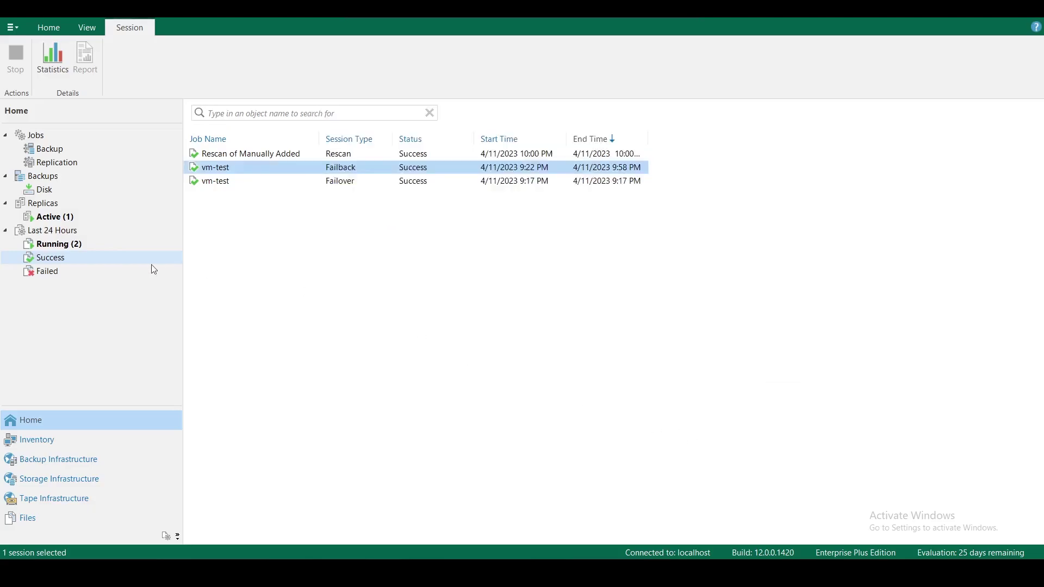
pyautogui.click(72, 245)
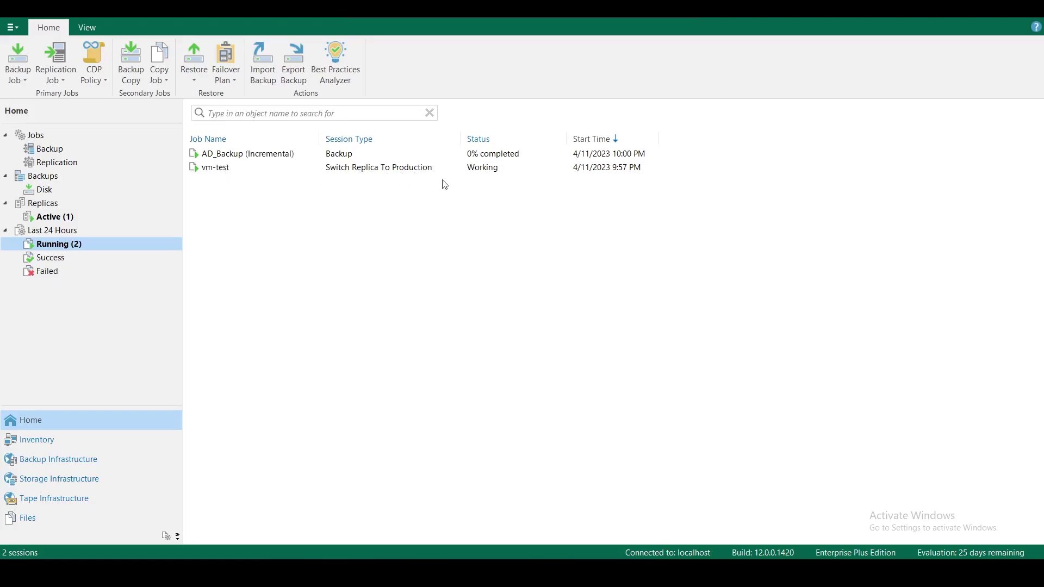
pyautogui.doubleClick(225, 170)
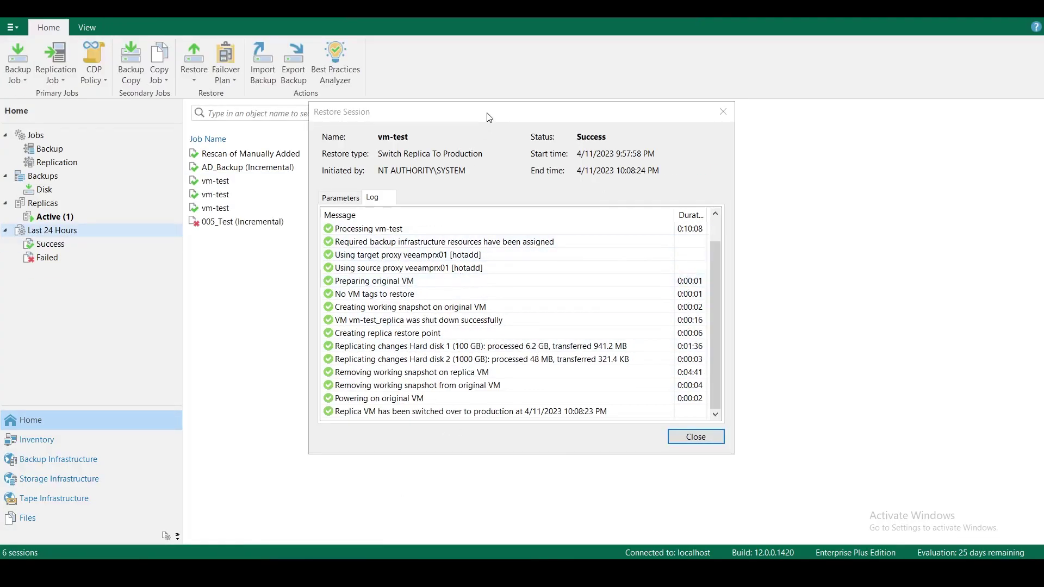
pyautogui.moveTo(489, 117)
pyautogui.mouseDown()
pyautogui.moveTo(478, 115)
pyautogui.moveTo(499, 112)
pyautogui.mouseUp()
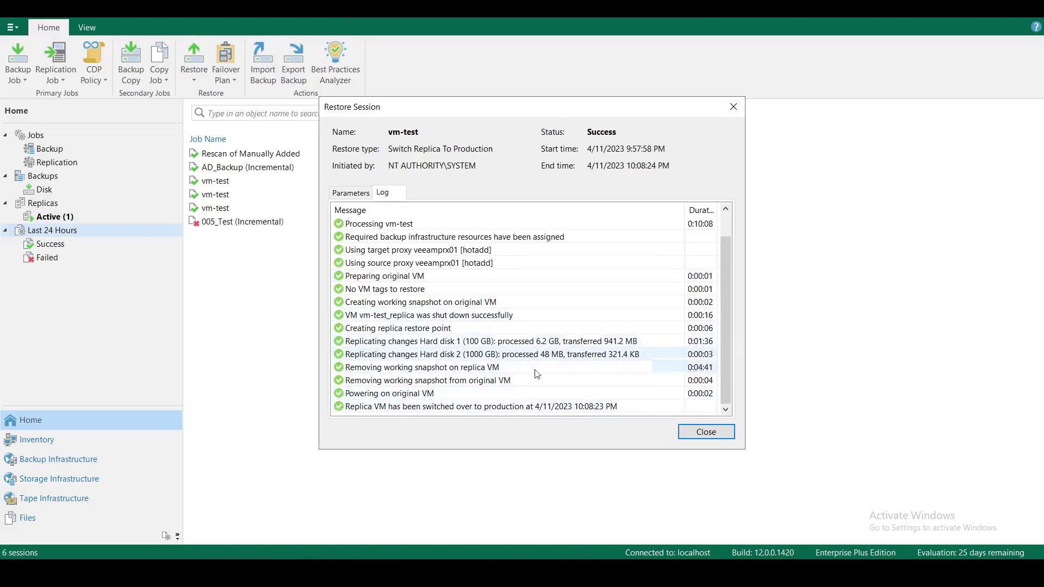
pyautogui.click(410, 396)
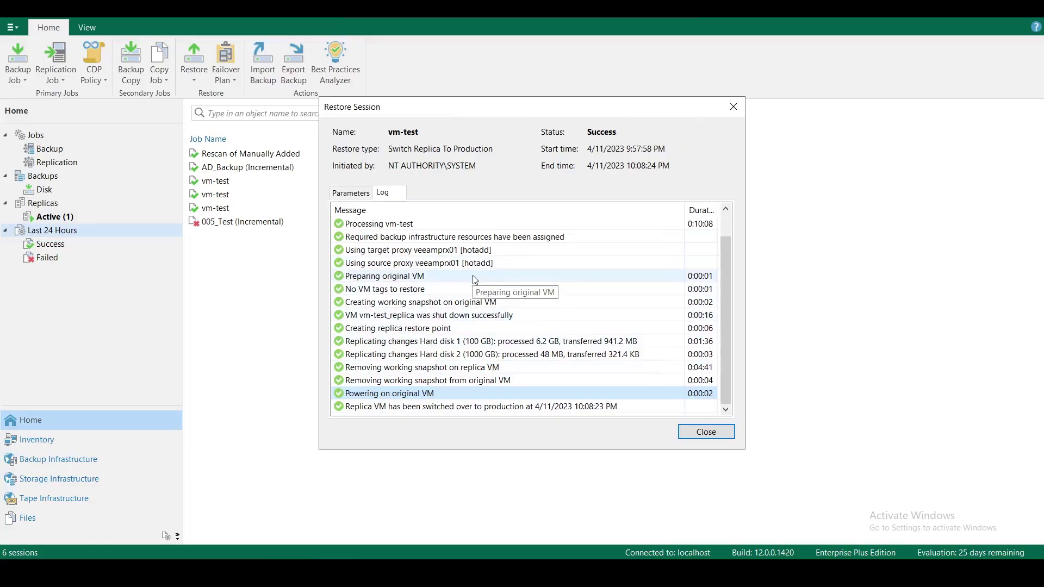
pyautogui.moveTo(480, 109); pyautogui.dragTo(506, 123)
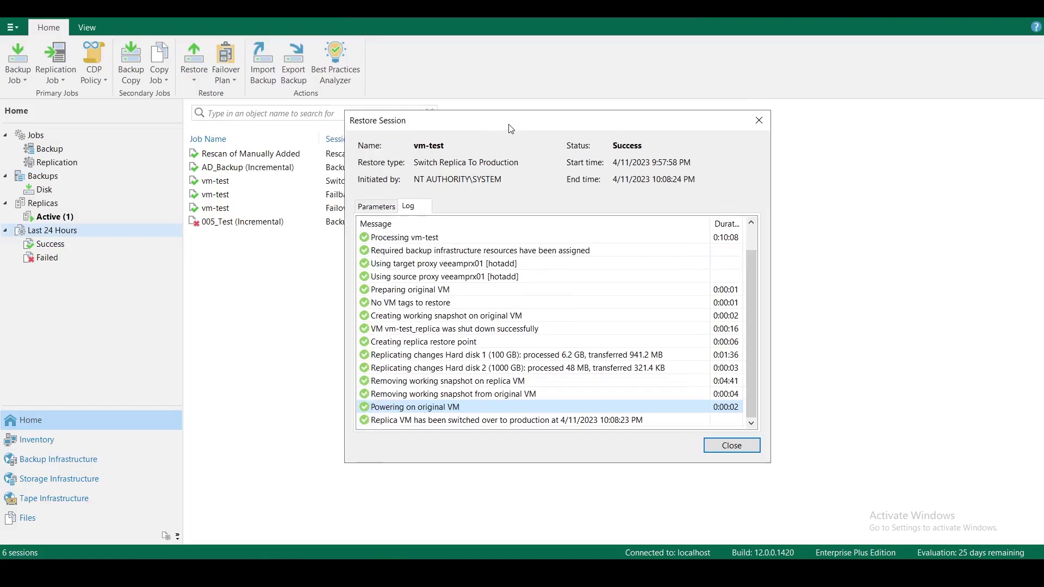